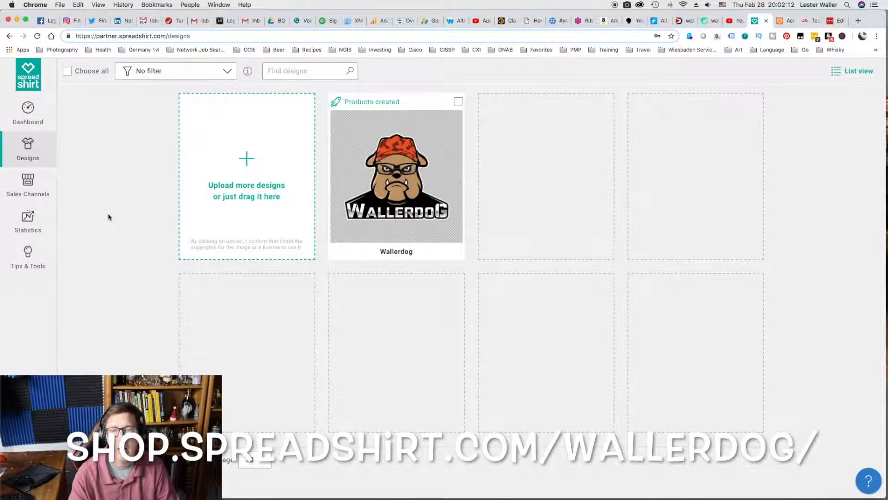
Step: Switch to the Spreadshirt storefront and look through the products in the Mugs & Drinkware category
{"action": "left_click", "coordinate": [786, 21]}
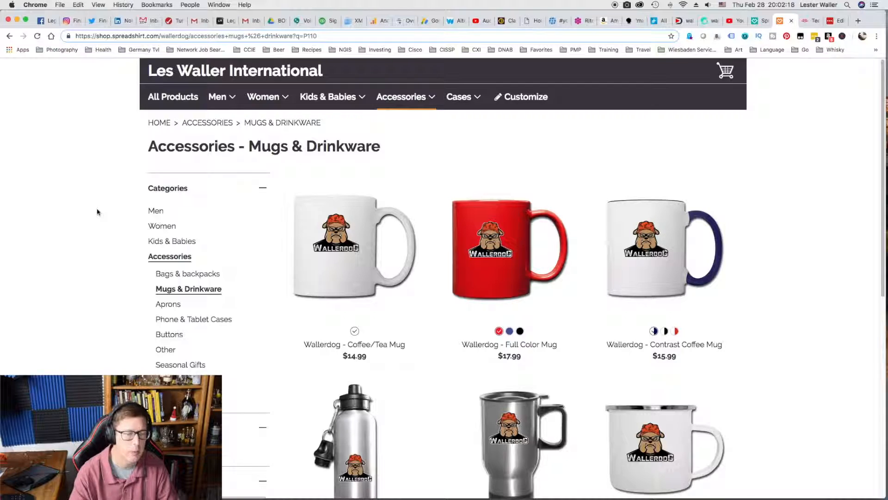
{"action": "scroll", "coordinate": [97, 209], "scroll_direction": "down", "scroll_amount": 5}
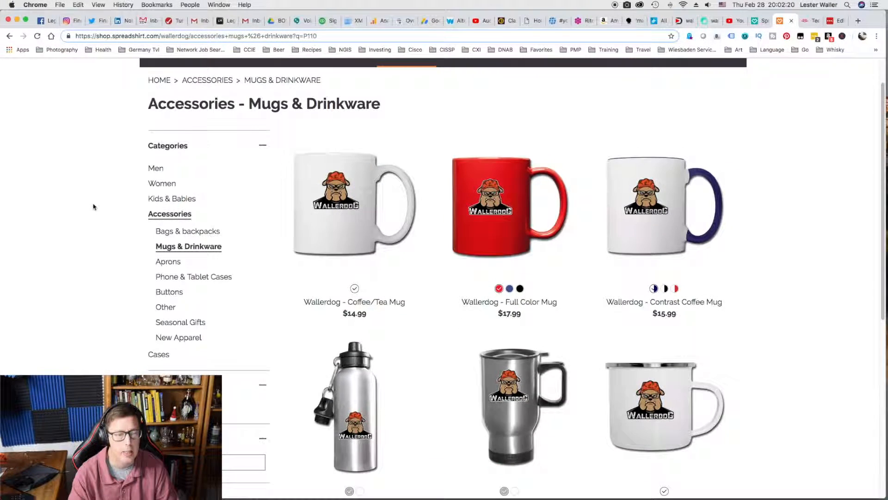
{"action": "scroll", "coordinate": [94, 206], "scroll_direction": "down", "scroll_amount": 2}
{"action": "scroll", "coordinate": [94, 207], "scroll_direction": "up", "scroll_amount": 5}
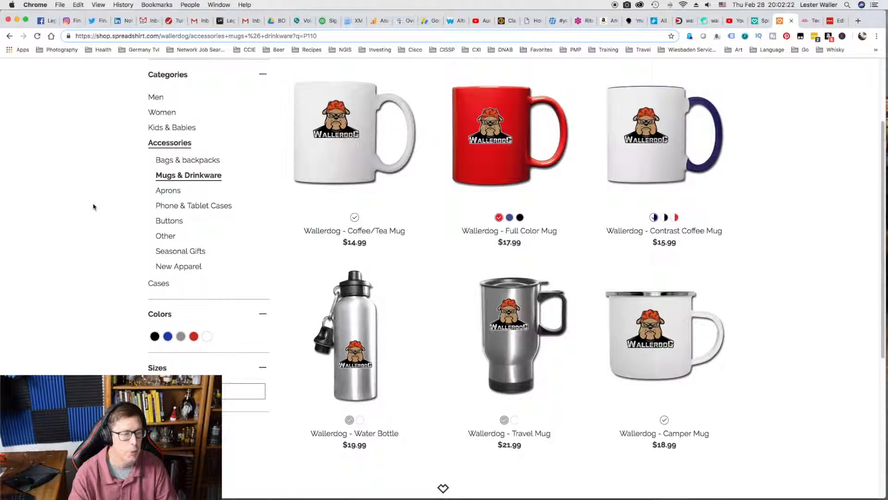
{"action": "scroll", "coordinate": [93, 207], "scroll_direction": "up", "scroll_amount": 3}
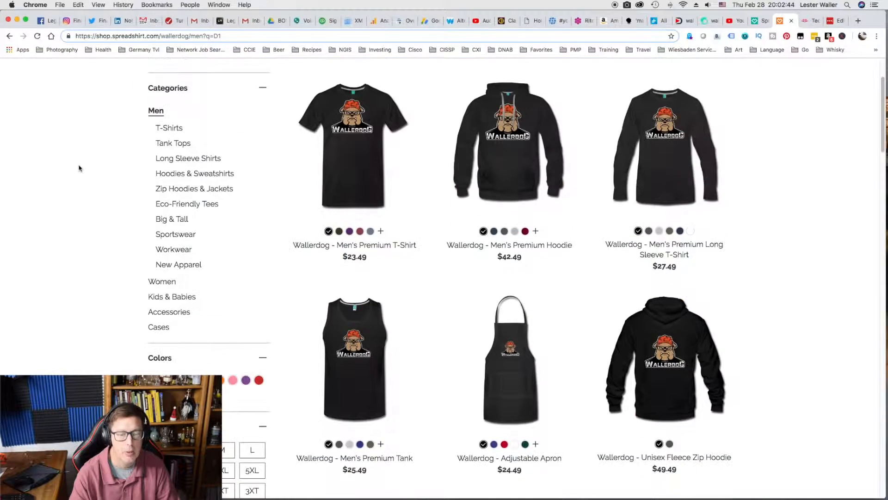
Step: Look through the Wallerdog products in the shop's Men category
{"action": "scroll", "coordinate": [79, 167], "scroll_direction": "down", "scroll_amount": 5}
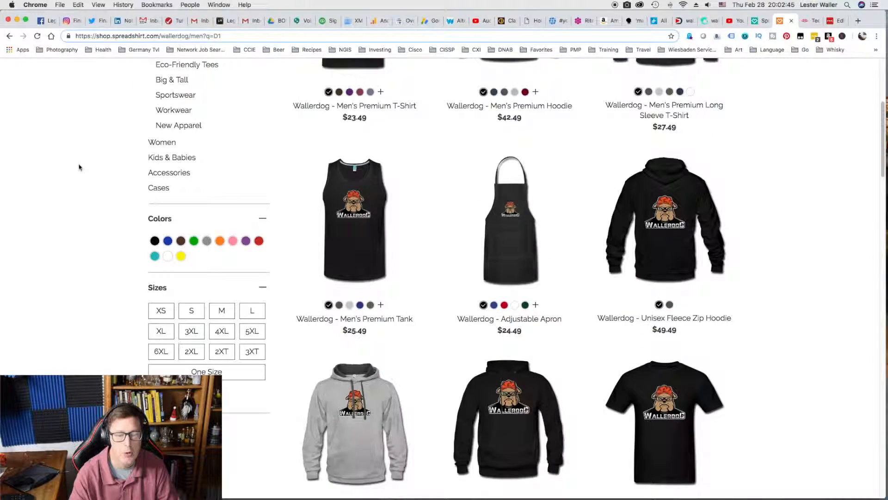
{"action": "scroll", "coordinate": [79, 167], "scroll_direction": "down", "scroll_amount": 10}
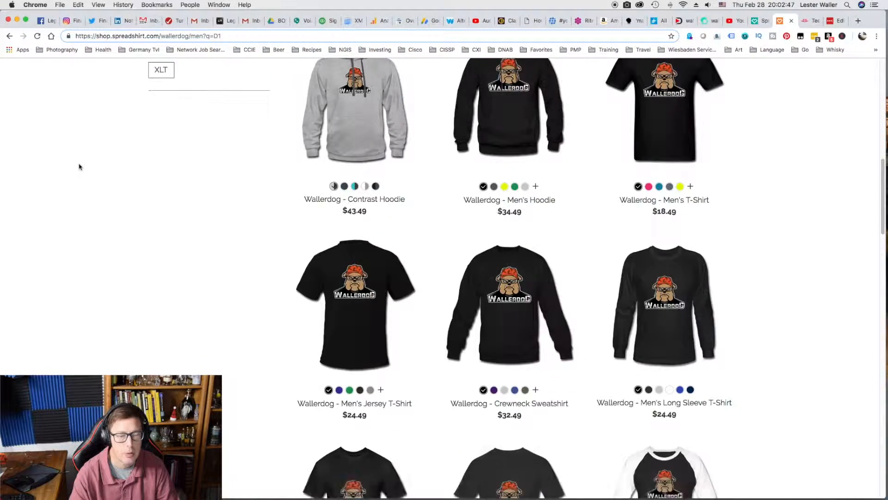
{"action": "scroll", "coordinate": [79, 167], "scroll_direction": "down", "scroll_amount": 7}
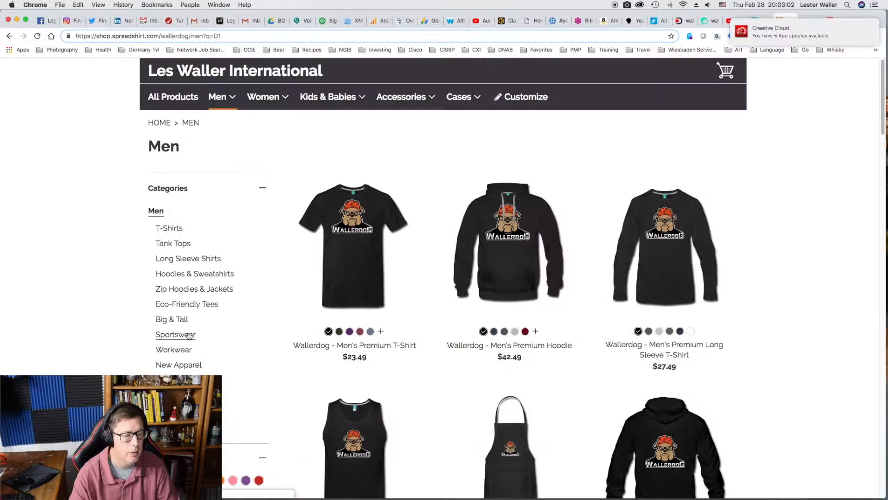
Step: Browse the products in the shop's Women category and its Kids & Babies category
{"action": "left_click", "coordinate": [164, 381]}
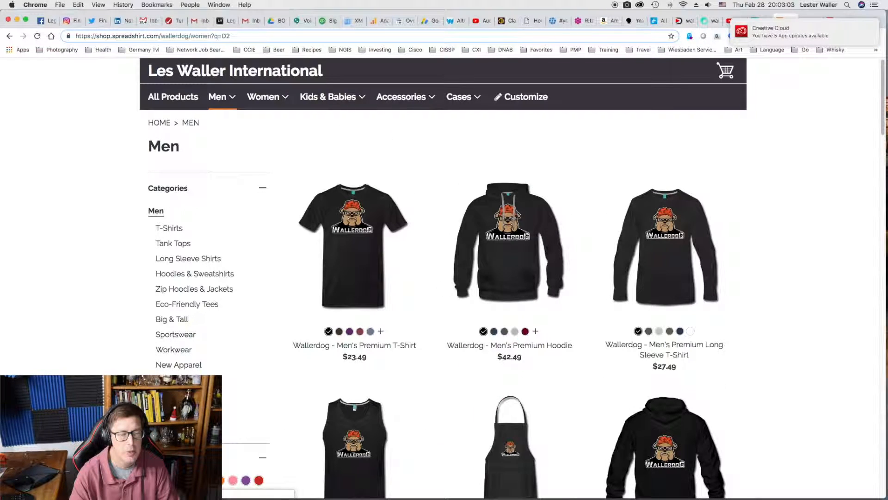
{"action": "scroll", "coordinate": [110, 281], "scroll_direction": "down", "scroll_amount": 3}
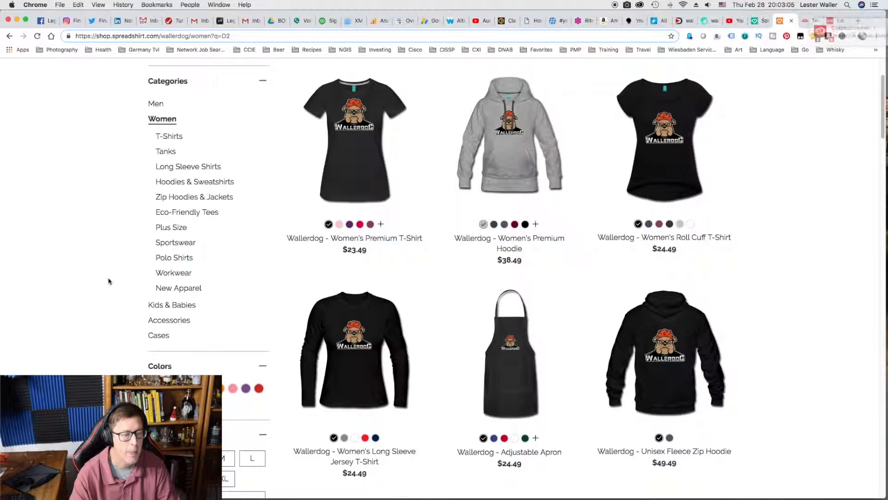
{"action": "left_click", "coordinate": [159, 304]}
{"action": "scroll", "coordinate": [107, 266], "scroll_direction": "down", "scroll_amount": 3}
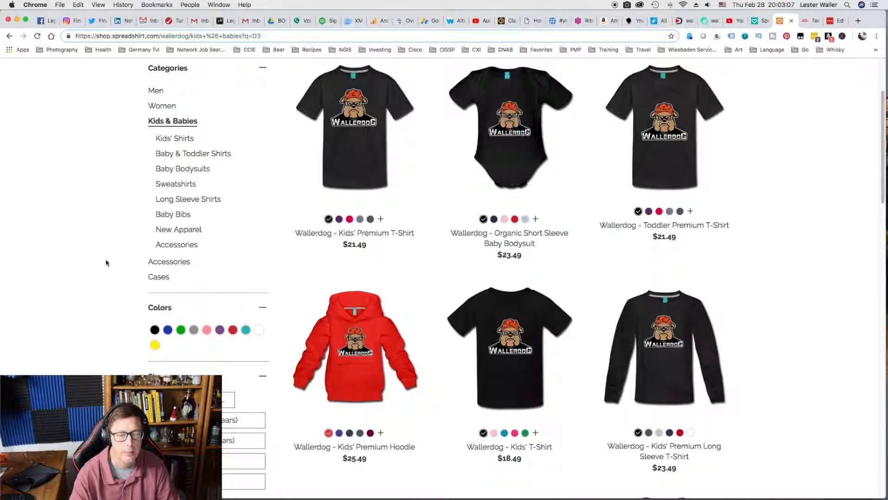
{"action": "scroll", "coordinate": [105, 261], "scroll_direction": "up", "scroll_amount": 3}
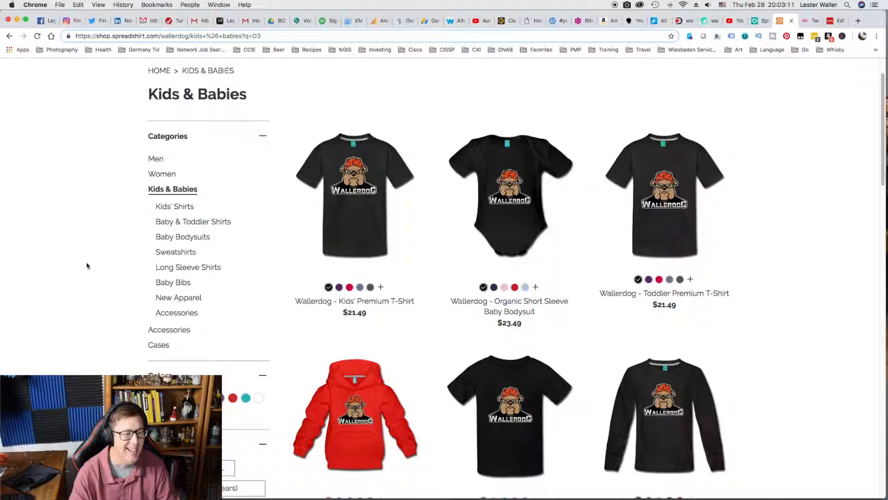
{"action": "scroll", "coordinate": [93, 260], "scroll_direction": "down", "scroll_amount": 1}
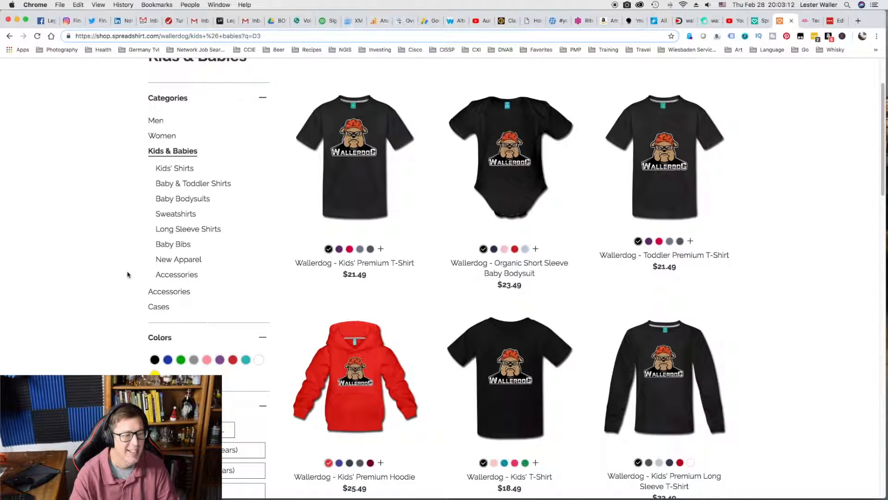
Step: View the bags, mugs and aprons offered in the shop's Accessories category
{"action": "left_click", "coordinate": [163, 292]}
{"action": "scroll", "coordinate": [109, 252], "scroll_direction": "down", "scroll_amount": 4}
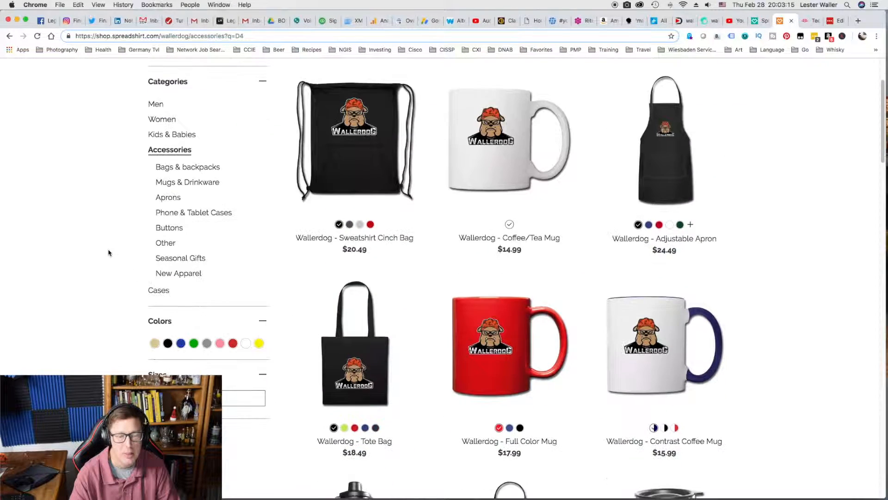
{"action": "scroll", "coordinate": [108, 252], "scroll_direction": "down", "scroll_amount": 3}
{"action": "scroll", "coordinate": [108, 252], "scroll_direction": "up", "scroll_amount": 5}
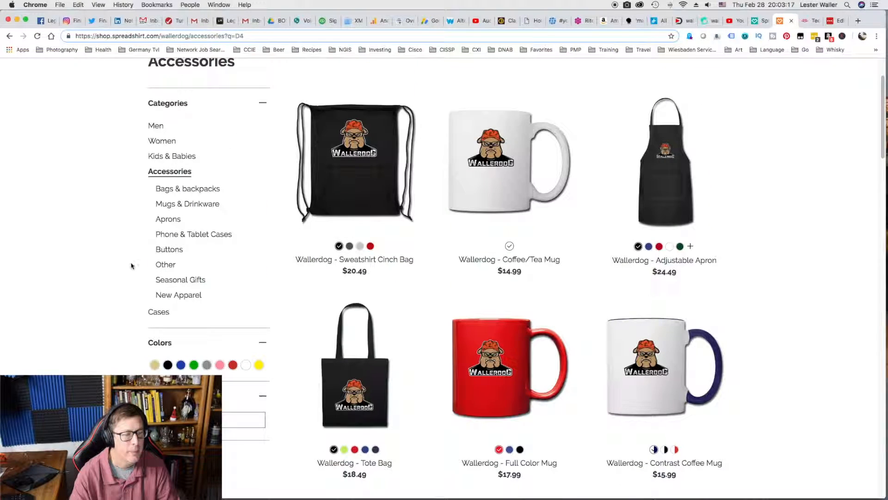
Step: Look over the iPhone and Samsung phone cases in the shop's Cases category
{"action": "left_click", "coordinate": [155, 311]}
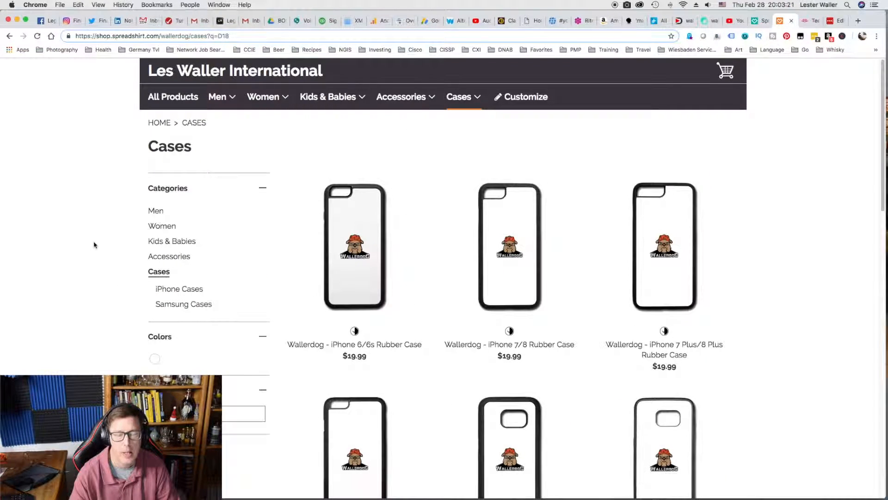
{"action": "scroll", "coordinate": [96, 237], "scroll_direction": "down", "scroll_amount": 3}
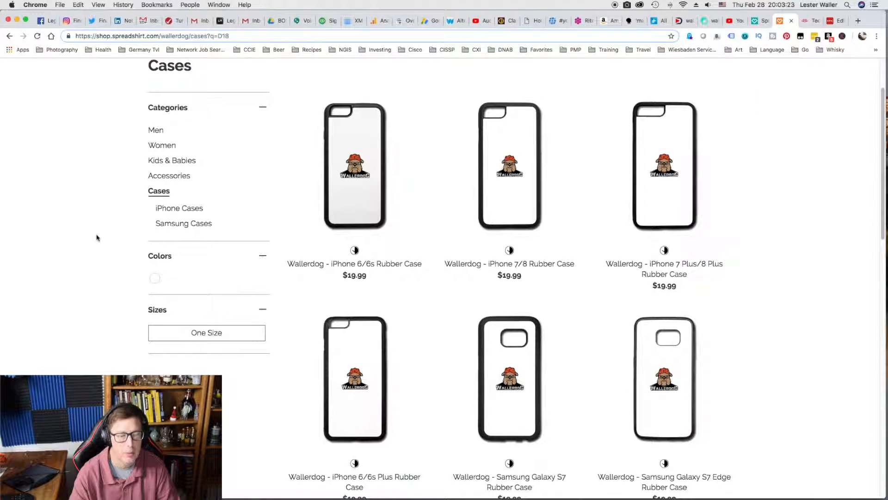
{"action": "scroll", "coordinate": [97, 238], "scroll_direction": "down", "scroll_amount": 5}
{"action": "scroll", "coordinate": [97, 237], "scroll_direction": "up", "scroll_amount": 4}
{"action": "scroll", "coordinate": [97, 238], "scroll_direction": "up", "scroll_amount": 4}
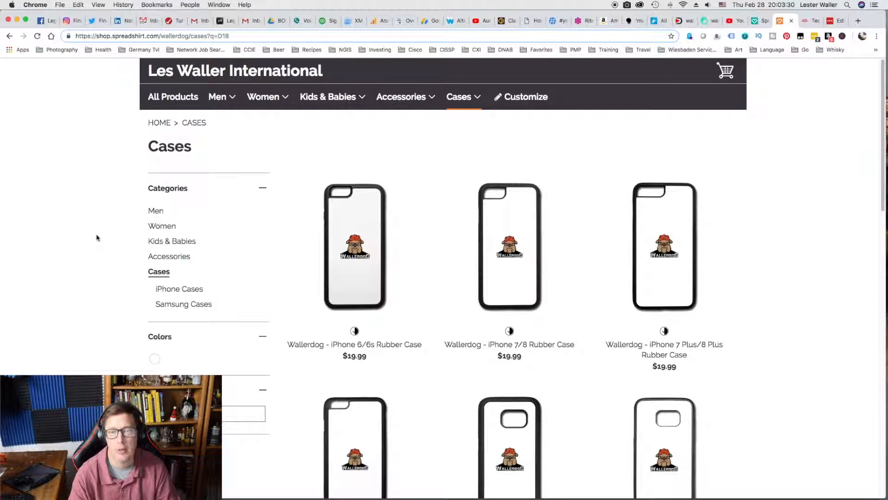
Step: Switch to Teespring, open the Sign Up form for a new account and fill in the account's e-mail
{"action": "left_click", "coordinate": [809, 20]}
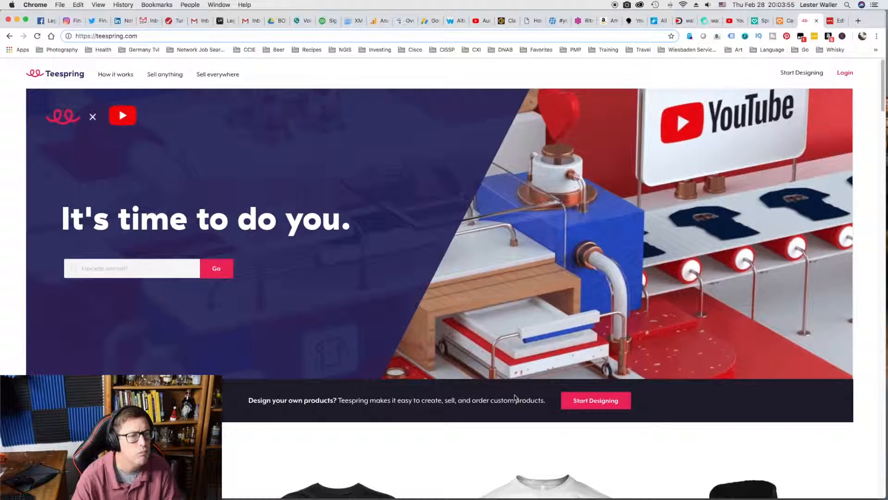
{"action": "left_click", "coordinate": [592, 401]}
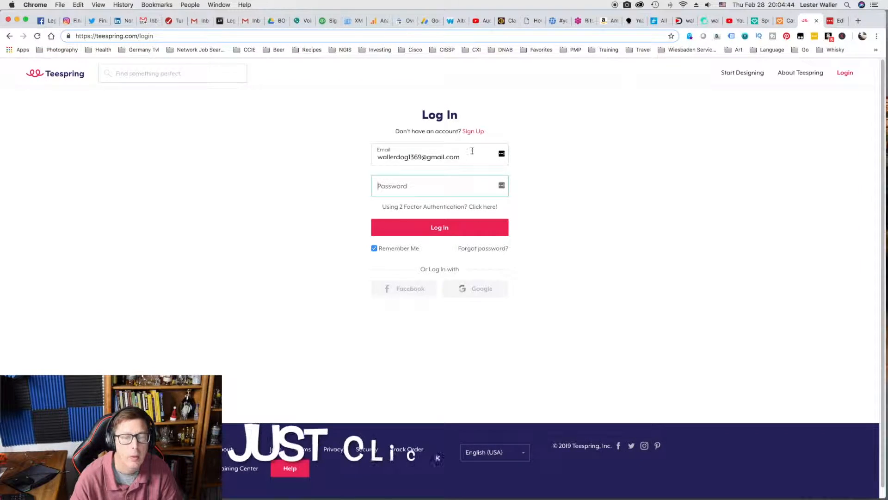
{"action": "left_click", "coordinate": [473, 132]}
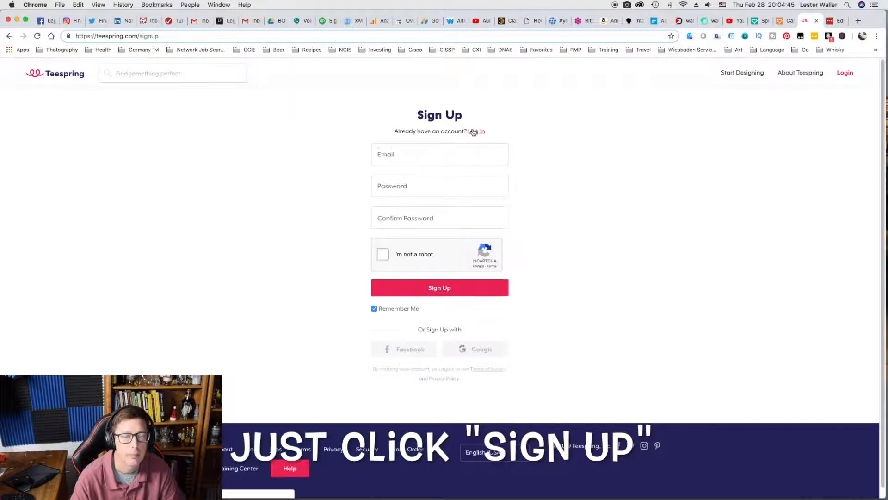
{"action": "left_click", "coordinate": [396, 153]}
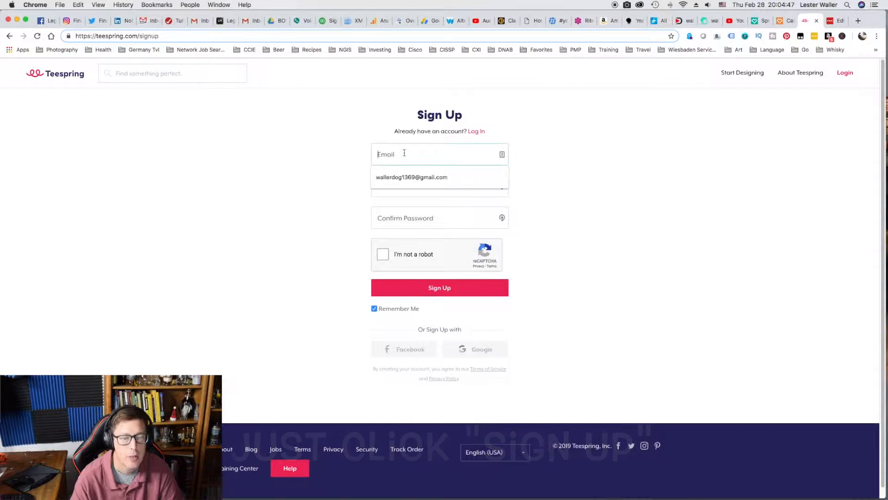
{"action": "left_click", "coordinate": [409, 177]}
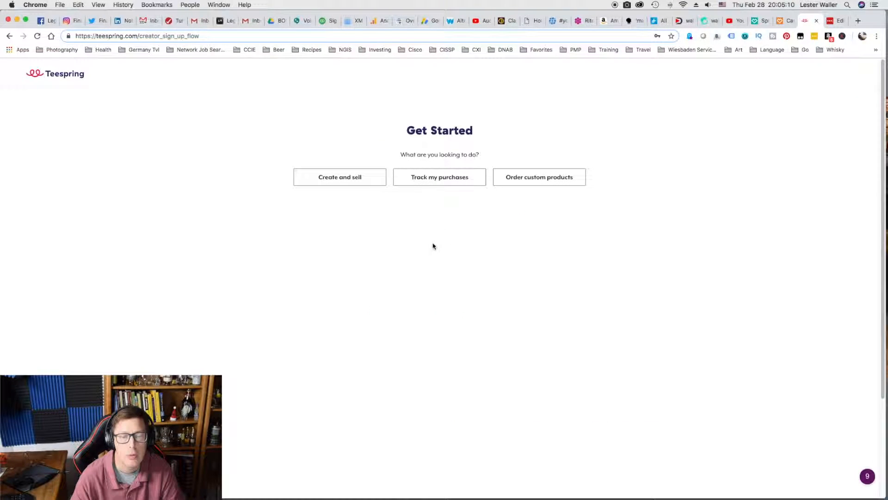
Step: Set up the account for Create and sell, name the store "Financial Independence Now", describe the owner as Youtuber and submit
{"action": "left_click", "coordinate": [330, 178]}
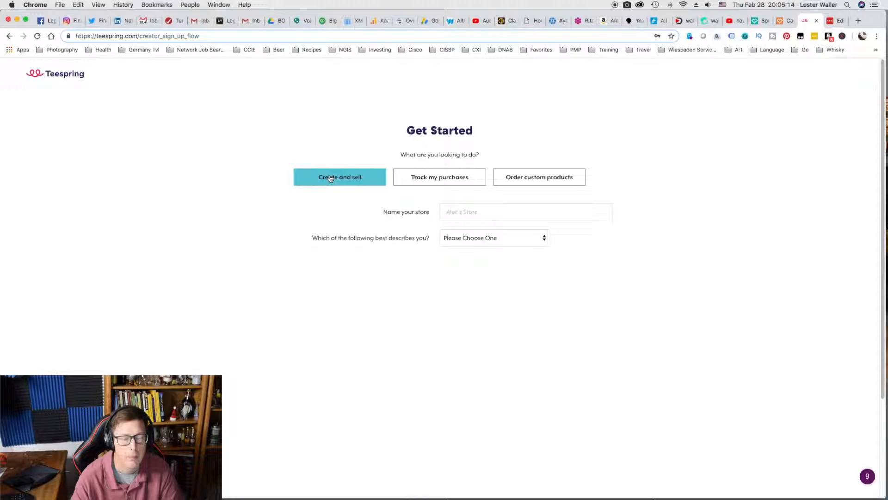
{"action": "left_click", "coordinate": [488, 212]}
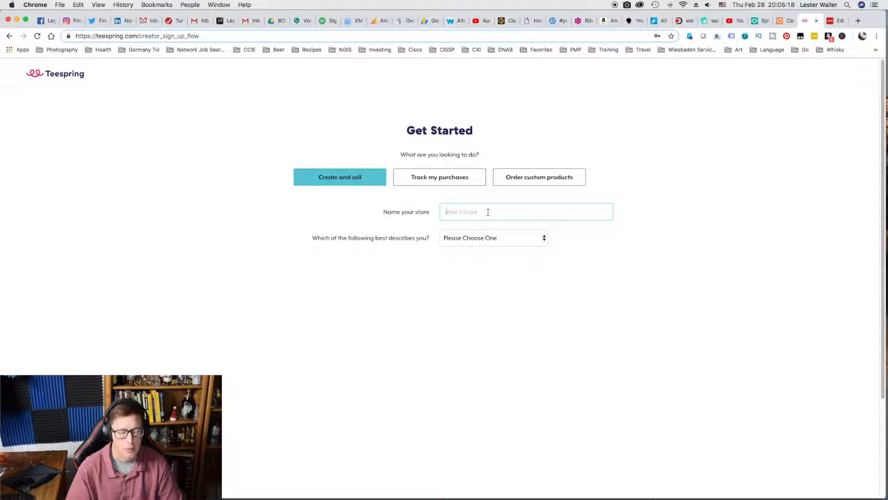
{"action": "type", "text": "Financial Indepen"}
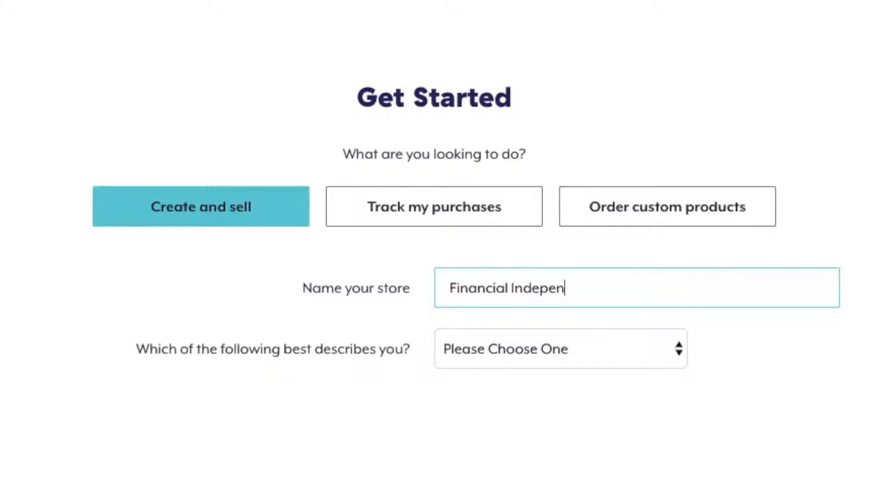
{"action": "type", "text": "dence Now"}
{"action": "left_click", "coordinate": [611, 349]}
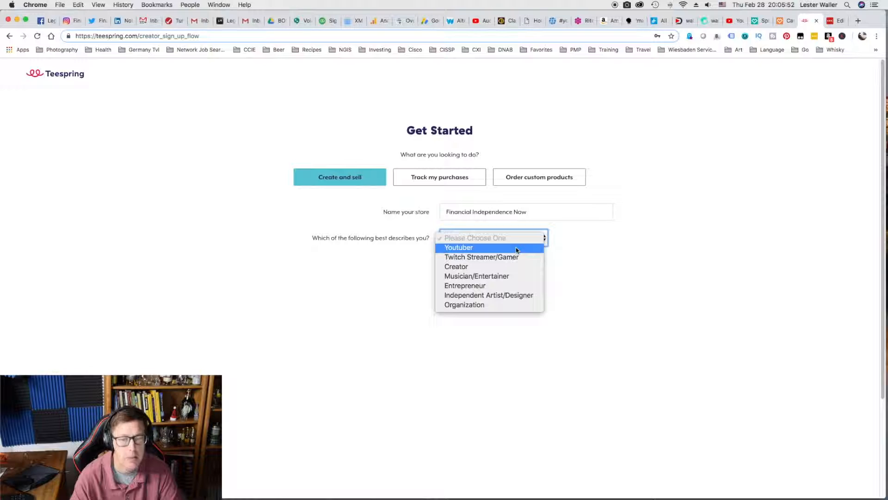
{"action": "left_click", "coordinate": [516, 249]}
{"action": "left_click", "coordinate": [440, 269]}
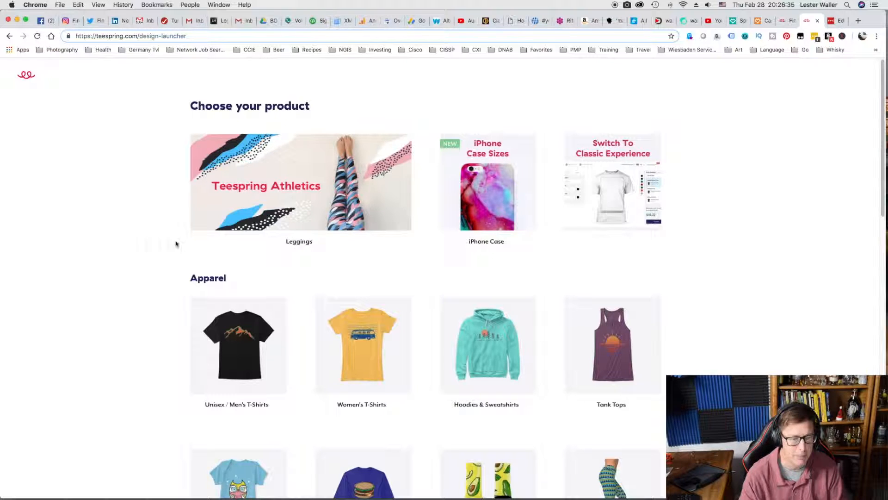
Step: Start designing an iPhone Case and add the image wallerdog_transparency.png from the Wallerdog folder to it
{"action": "mouse_move", "coordinate": [491, 241]}
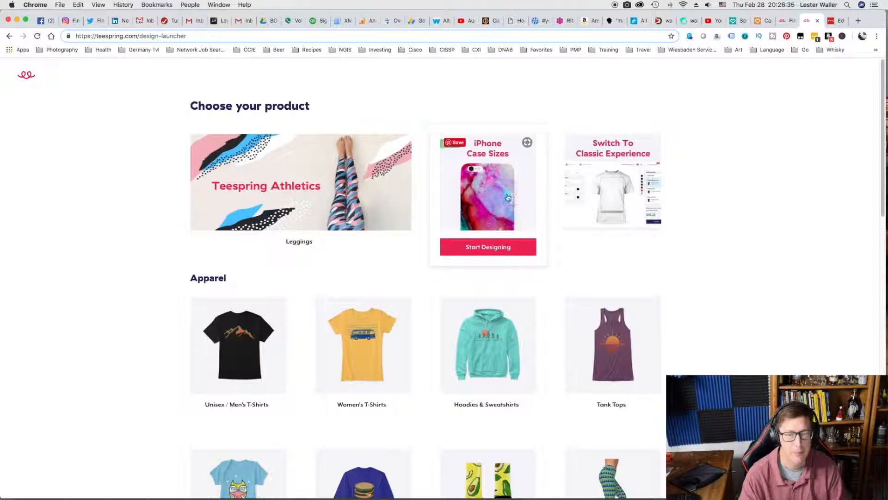
{"action": "left_click", "coordinate": [489, 247]}
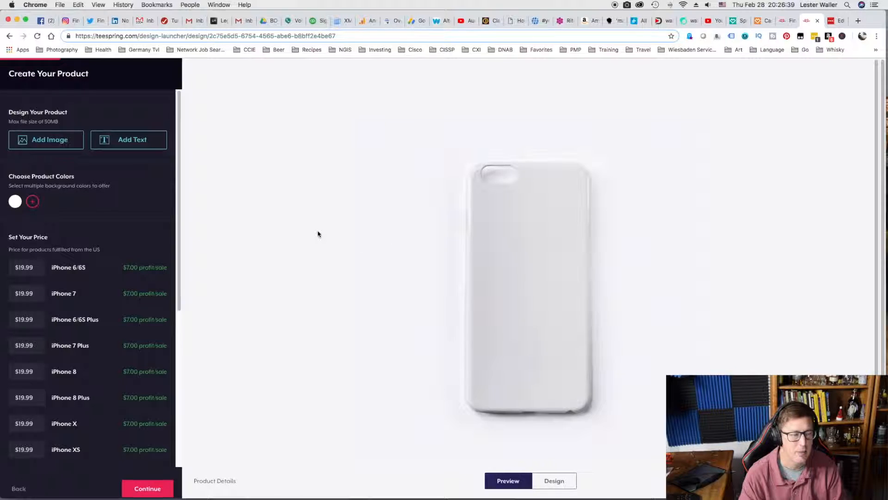
{"action": "left_click", "coordinate": [34, 141]}
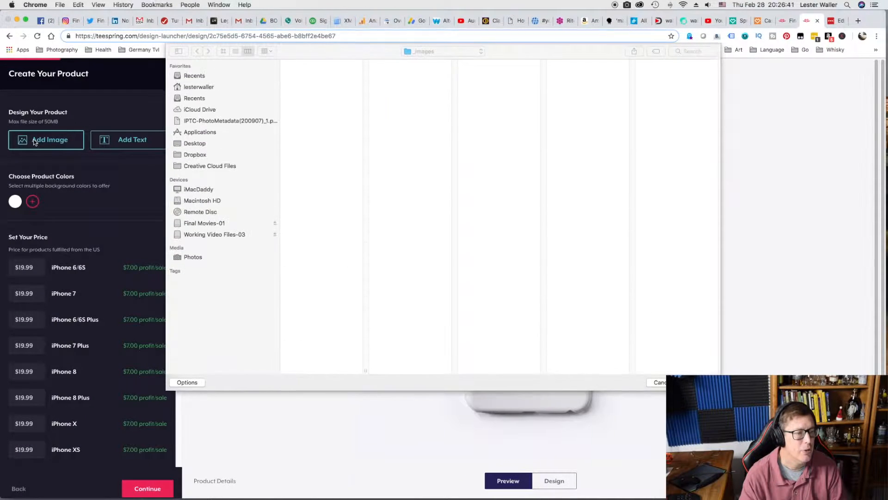
{"action": "left_click", "coordinate": [548, 350]}
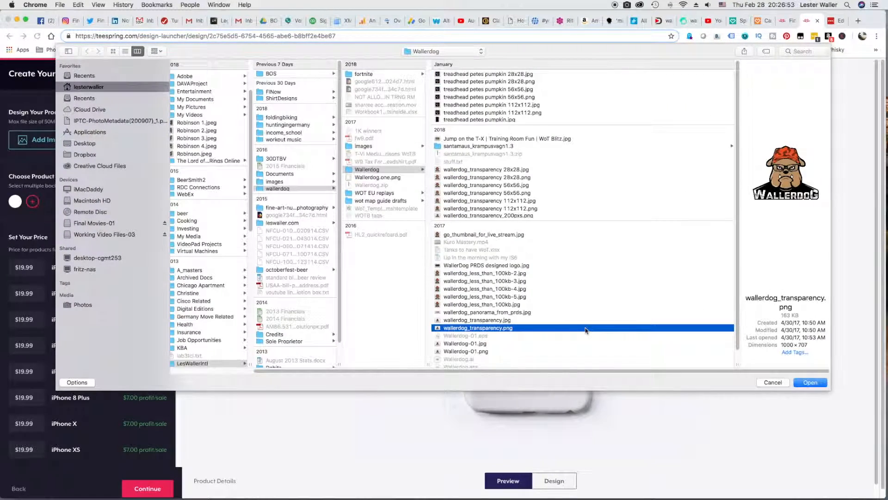
{"action": "scroll", "coordinate": [480, 342], "scroll_direction": "down", "scroll_amount": 1}
{"action": "left_click", "coordinate": [810, 383]}
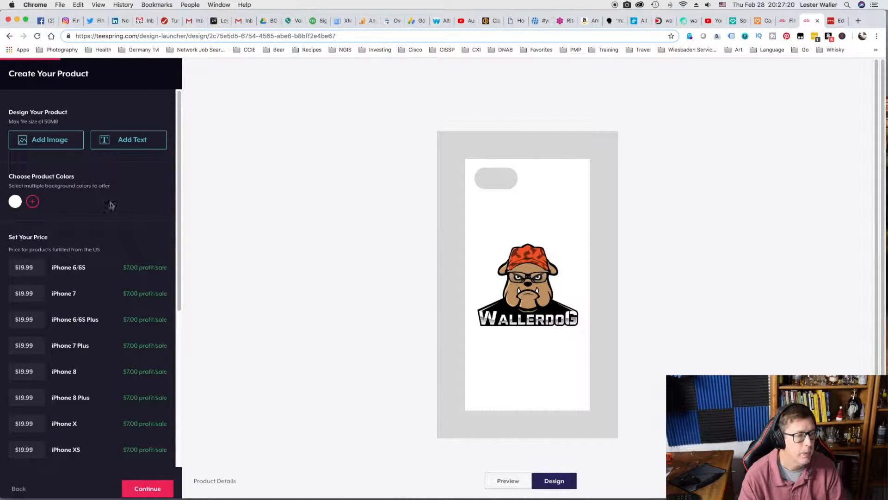
Step: Offer the iPhone case in all the available background colors
{"action": "left_click", "coordinate": [31, 202]}
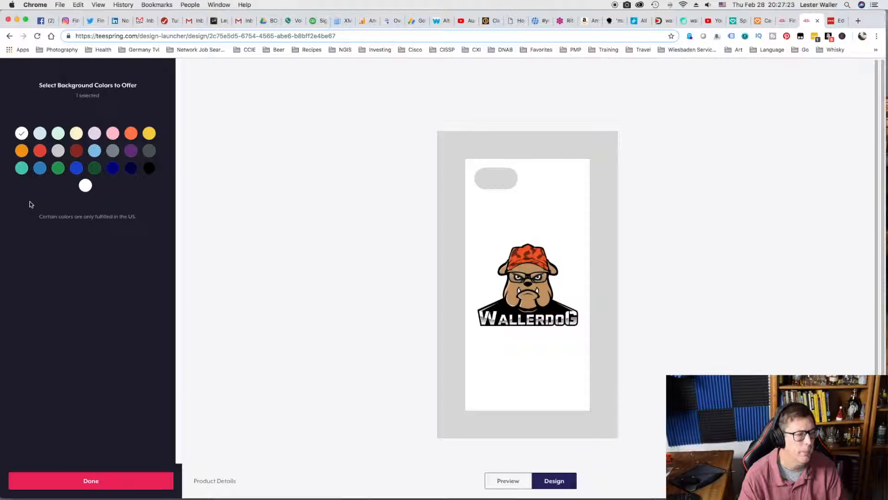
{"action": "left_click", "coordinate": [41, 134]}
{"action": "left_click", "coordinate": [59, 133]}
{"action": "left_click", "coordinate": [76, 133]}
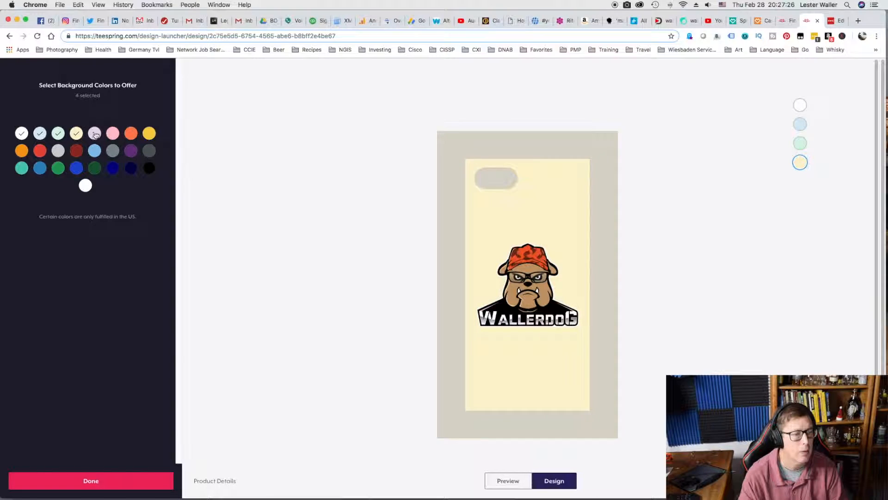
{"action": "left_click", "coordinate": [95, 134]}
{"action": "left_click", "coordinate": [113, 134]}
{"action": "left_click", "coordinate": [131, 134]}
{"action": "left_click", "coordinate": [149, 134]}
{"action": "left_click", "coordinate": [148, 153]}
{"action": "left_click", "coordinate": [130, 151]}
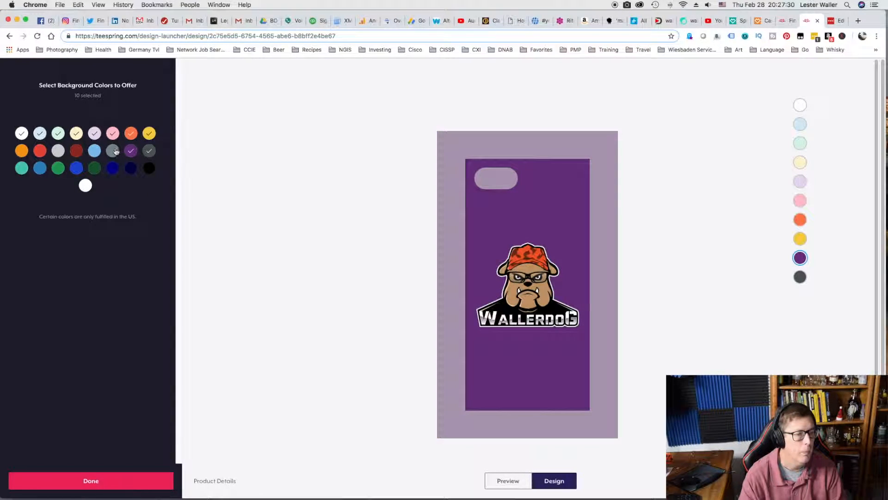
{"action": "left_click", "coordinate": [113, 151]}
{"action": "left_click", "coordinate": [94, 151]}
{"action": "left_click", "coordinate": [77, 151]}
{"action": "left_click", "coordinate": [58, 151]}
{"action": "left_click", "coordinate": [40, 153]}
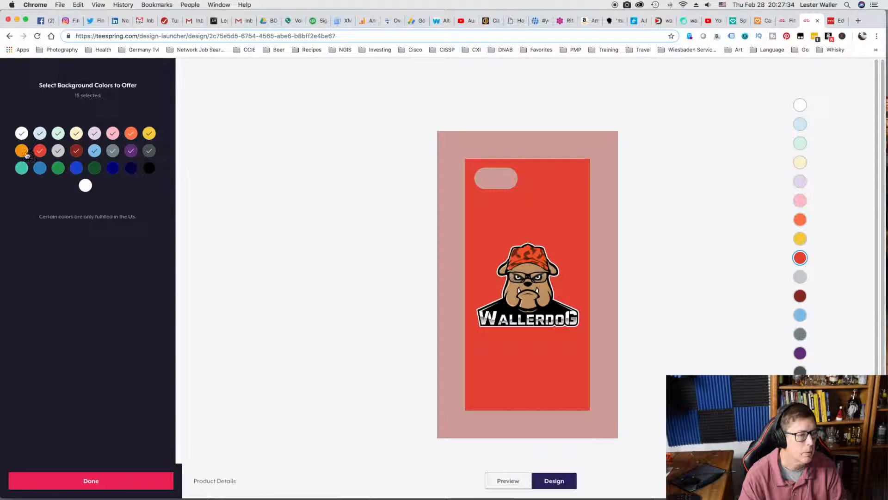
{"action": "left_click", "coordinate": [22, 151]}
{"action": "left_click", "coordinate": [25, 168]}
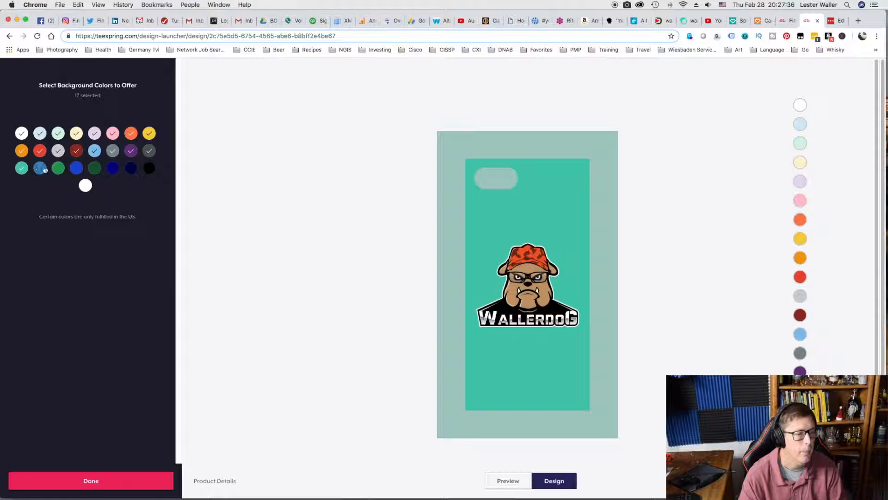
{"action": "left_click", "coordinate": [40, 168]}
{"action": "left_click", "coordinate": [59, 169]}
{"action": "left_click", "coordinate": [76, 170]}
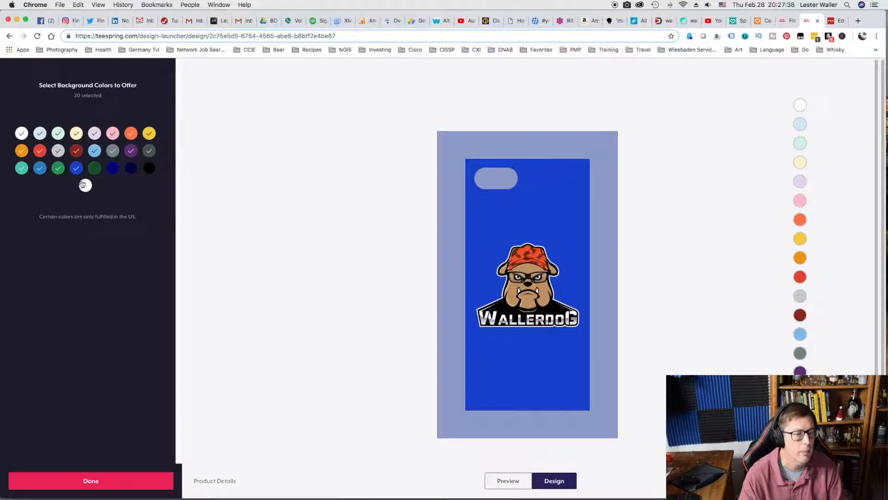
{"action": "left_click", "coordinate": [85, 186]}
{"action": "left_click", "coordinate": [94, 169]}
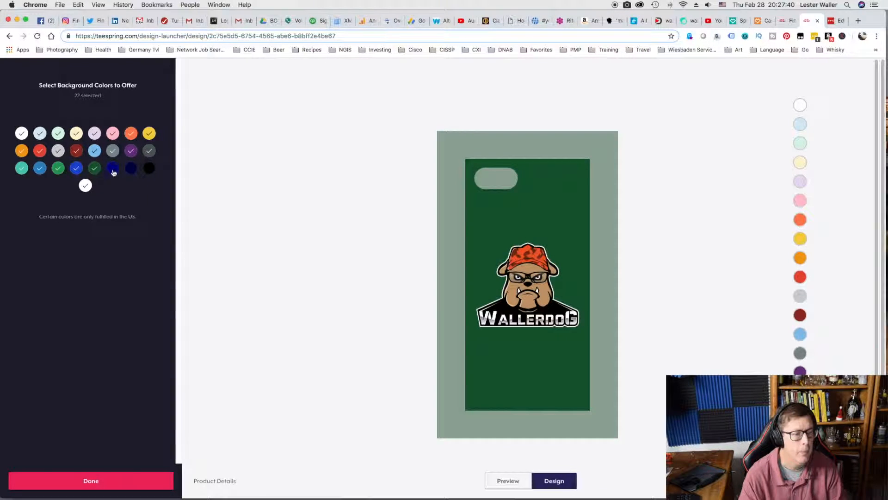
{"action": "left_click", "coordinate": [113, 170]}
{"action": "left_click", "coordinate": [131, 170]}
{"action": "left_click", "coordinate": [148, 169]}
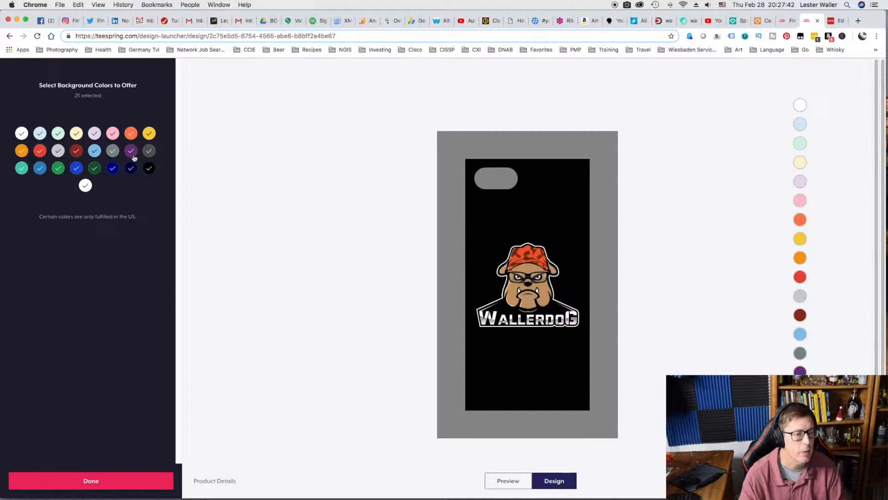
Step: Make purple the displayed case color, finish the color selection and continue to the additional products
{"action": "left_click", "coordinate": [132, 154]}
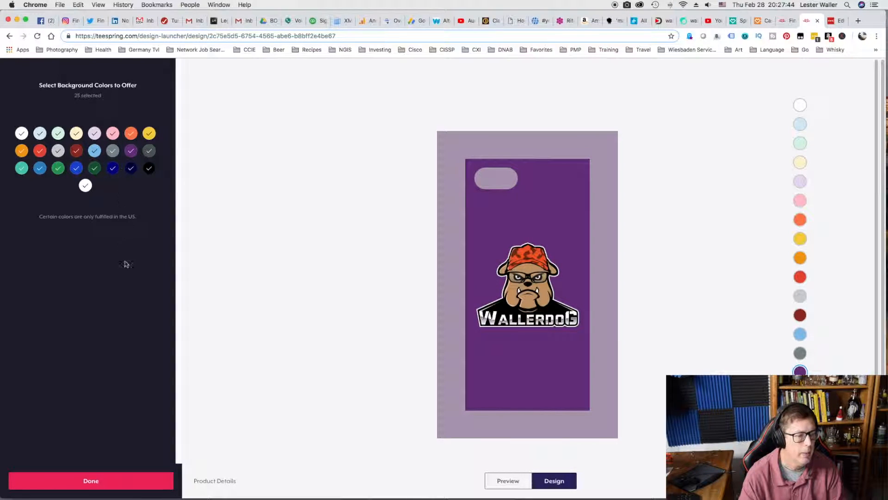
{"action": "left_click", "coordinate": [144, 487]}
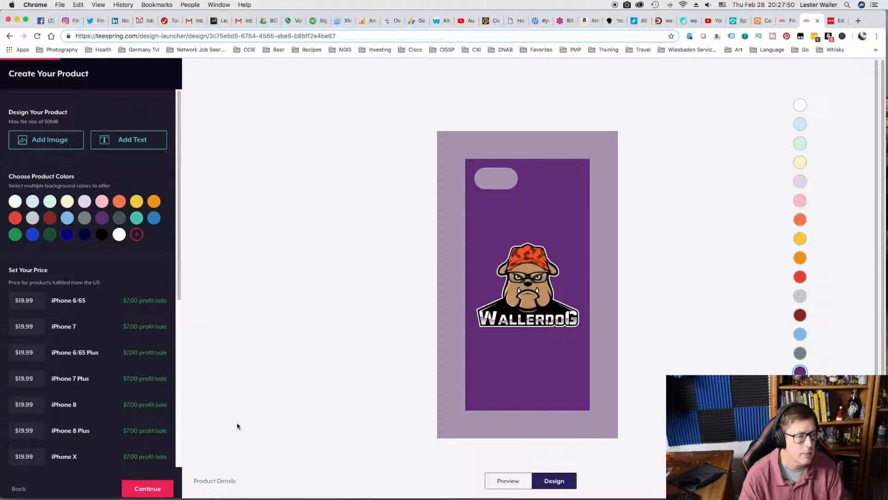
{"action": "left_click", "coordinate": [153, 488]}
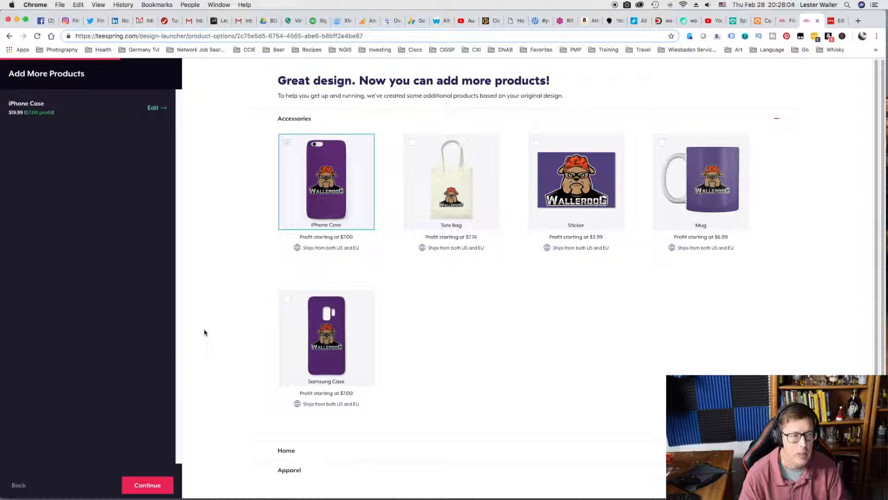
Step: Continue with only the iPhone case and title the new listing "Wallerdog Gaming"
{"action": "left_click", "coordinate": [146, 486]}
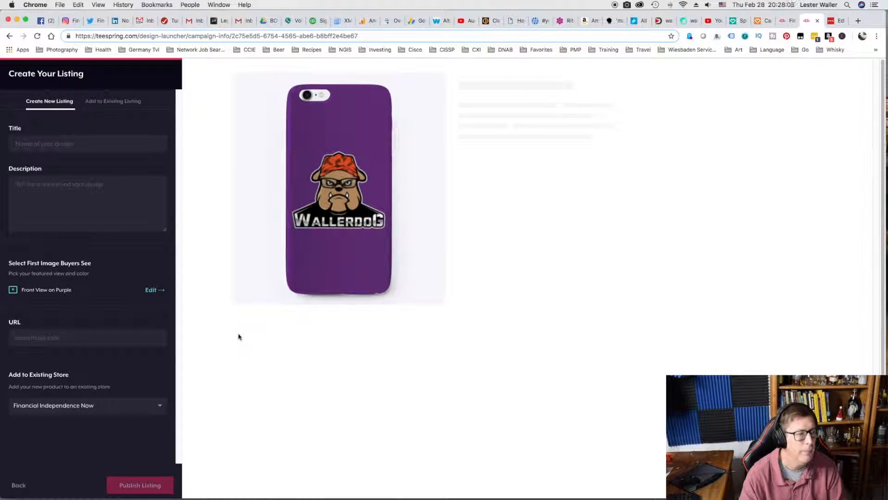
{"action": "left_click", "coordinate": [101, 142]}
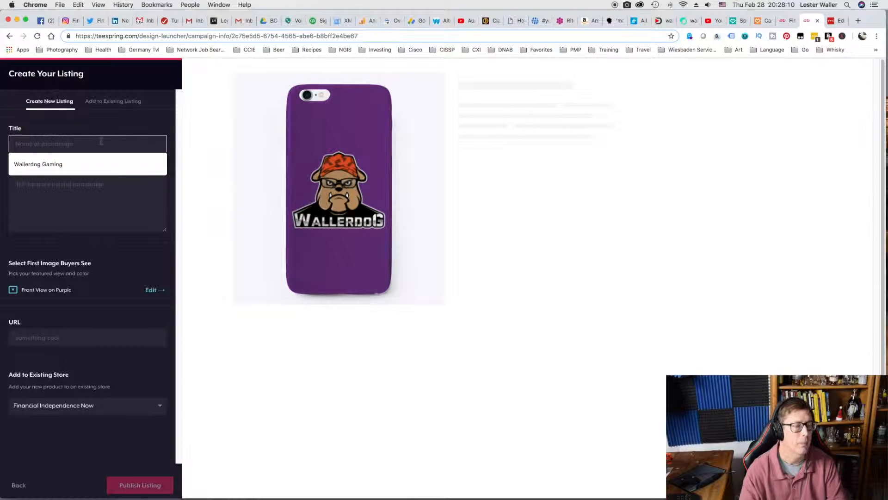
{"action": "left_click", "coordinate": [79, 165]}
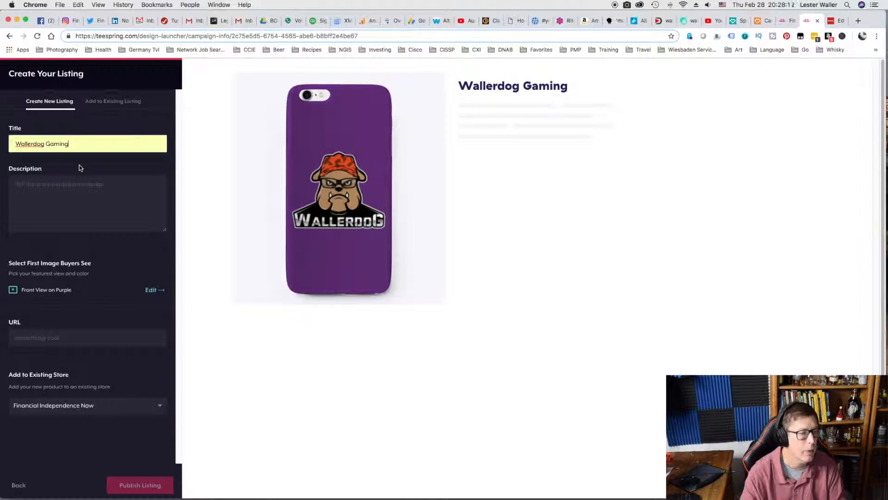
Step: Describe the listing as "Logo and name based on Marine mascot being a bulldog and me wearing glasses and hunting cap while gaming." and publish it
{"action": "left_click", "coordinate": [74, 185]}
{"action": "type", "text": "Log"}
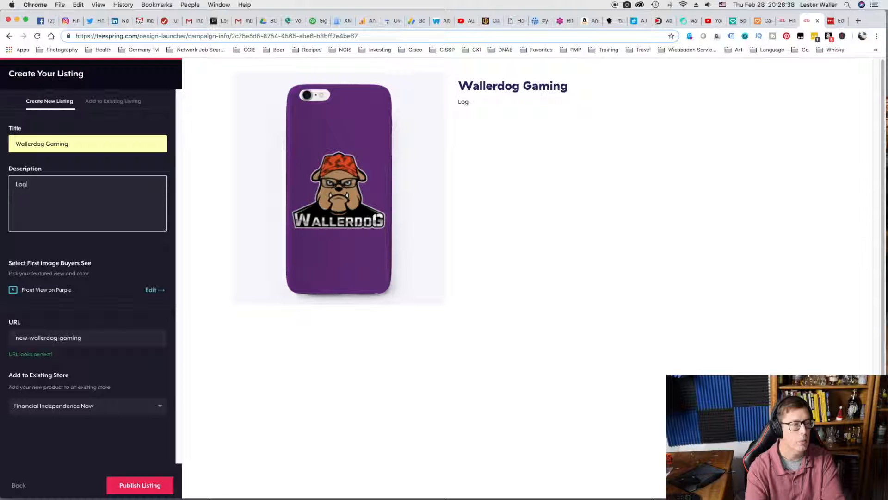
{"action": "type", "text": "o and name based on"}
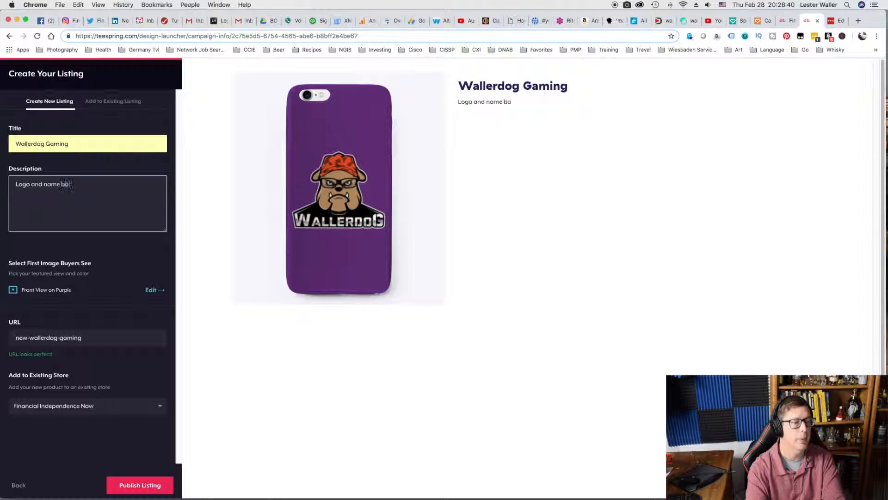
{"action": "type", "text": "Ma"}
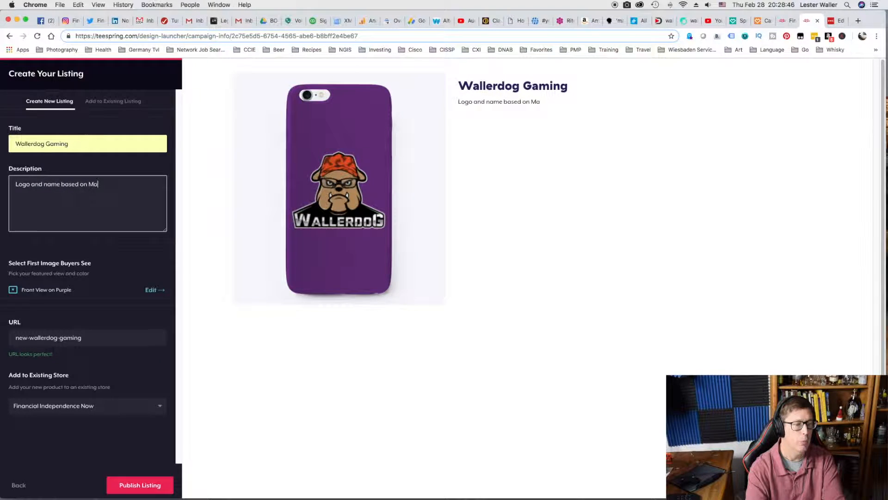
{"action": "type", "text": "rine mascot"}
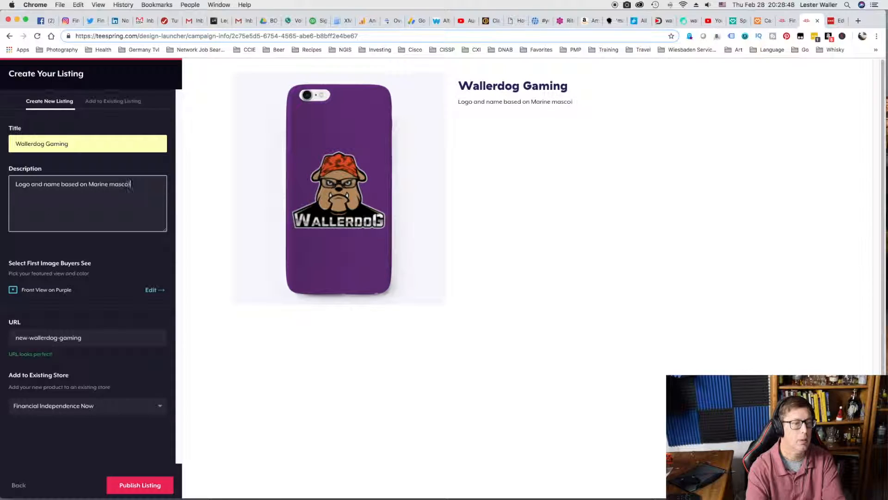
{"action": "type", "text": " being a bulldot"}
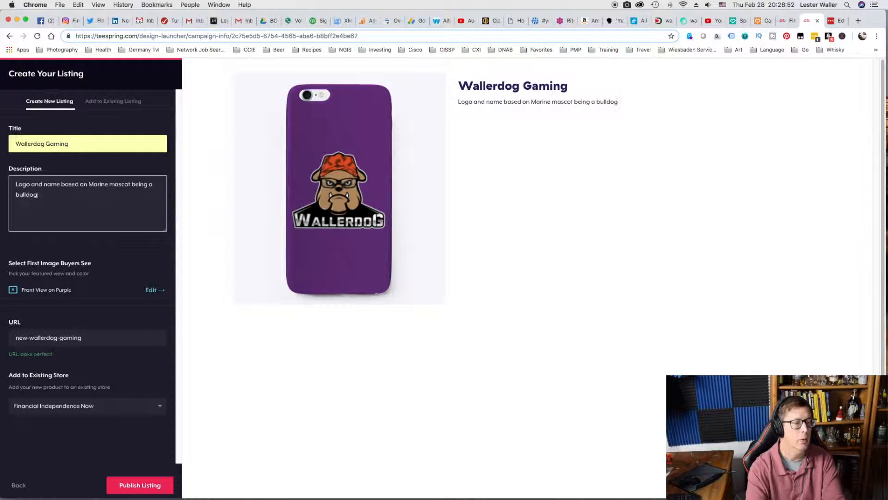
{"action": "type", "text": " and me wearing glasses and hunthing"}
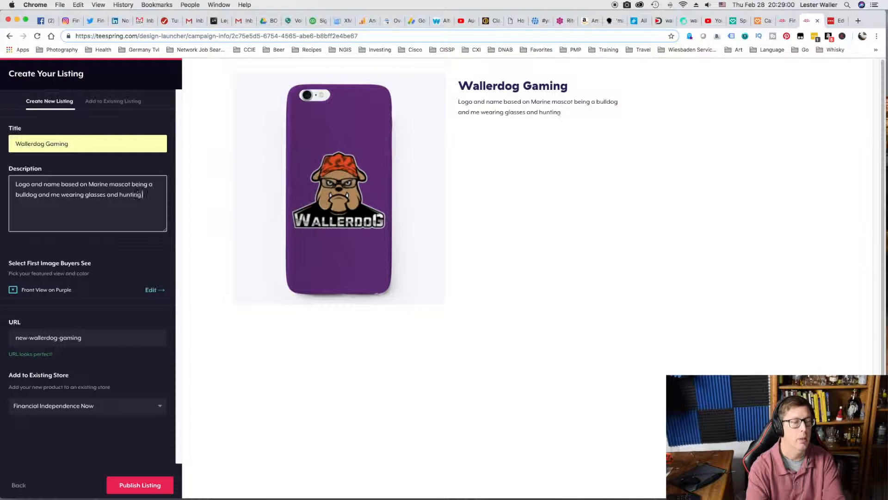
{"action": "type", "text": " cap while gaming."}
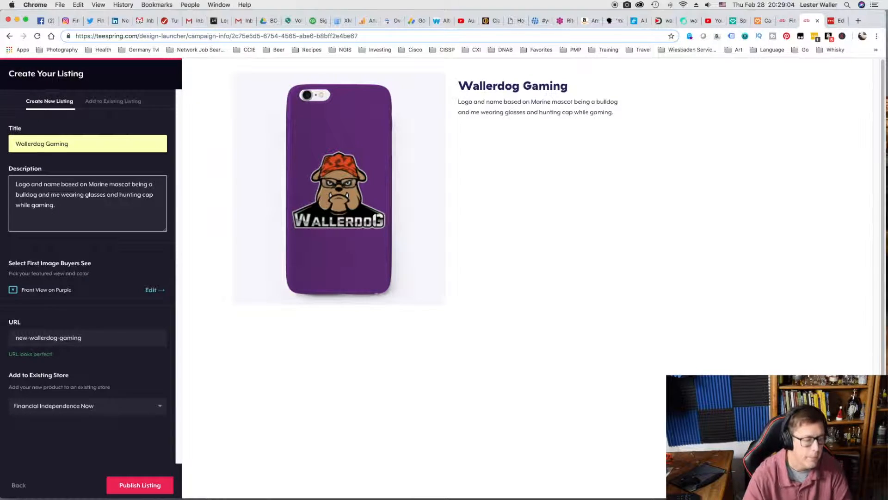
{"action": "left_click", "coordinate": [135, 481]}
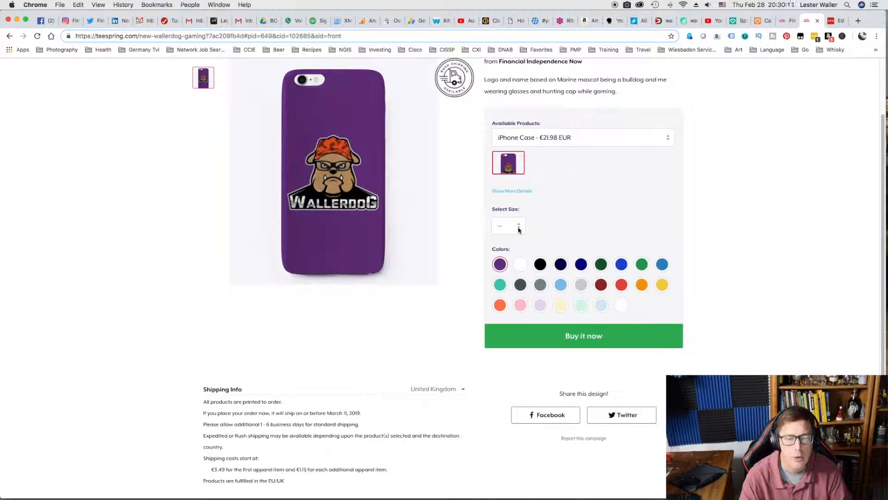
Step: Review the published listing's iPhone size options, offered colors, shipping info and return policy
{"action": "left_click", "coordinate": [518, 228]}
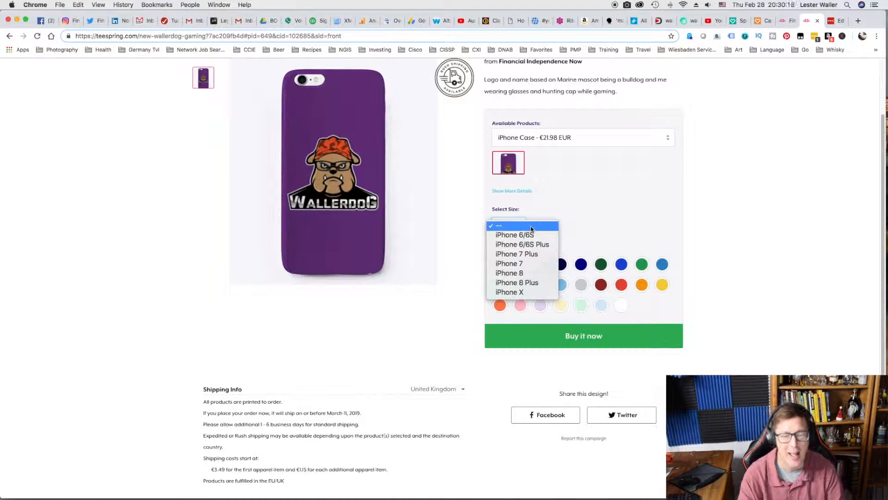
{"action": "left_click", "coordinate": [754, 237]}
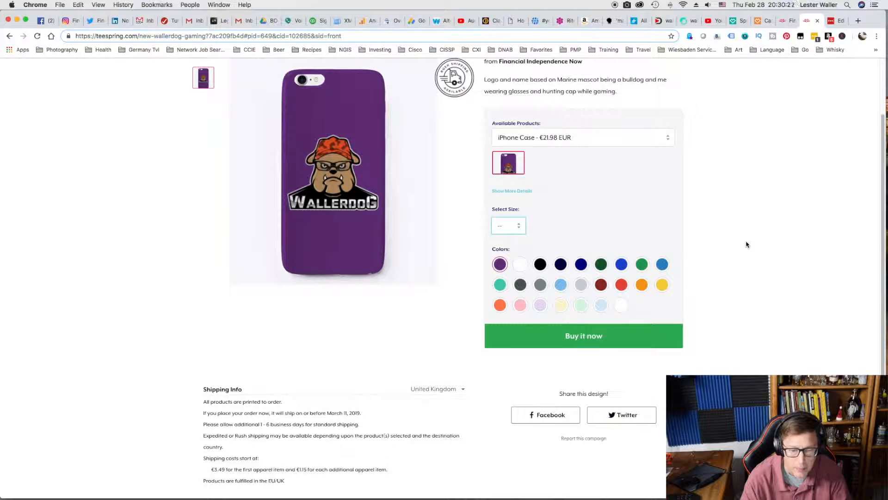
{"action": "scroll", "coordinate": [746, 244], "scroll_direction": "down", "scroll_amount": 2}
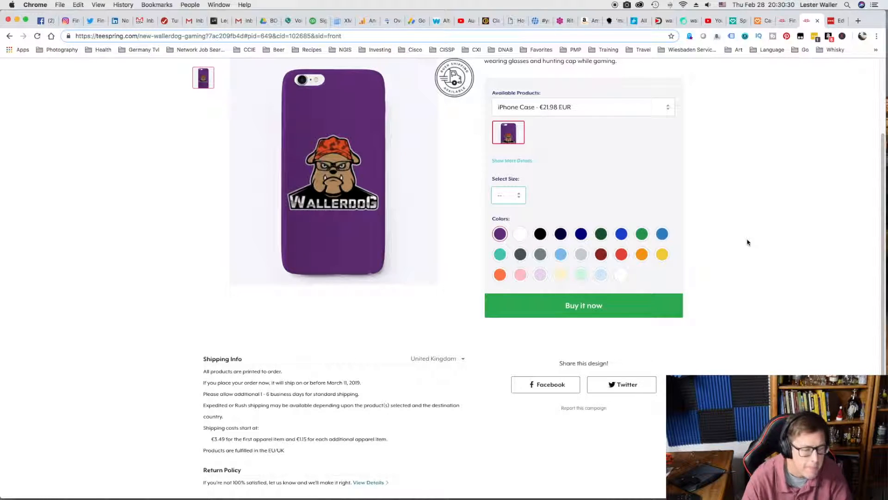
{"action": "scroll", "coordinate": [742, 239], "scroll_direction": "down", "scroll_amount": 5}
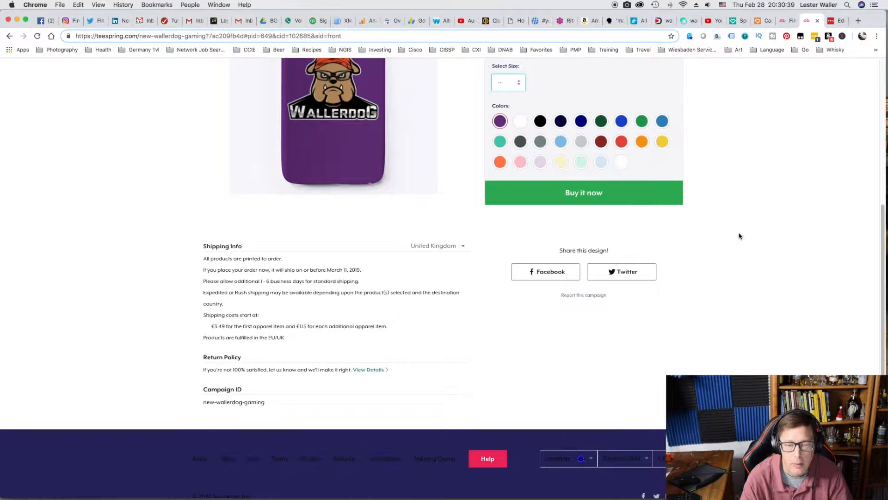
{"action": "scroll", "coordinate": [741, 237], "scroll_direction": "up", "scroll_amount": 7}
{"action": "scroll", "coordinate": [739, 237], "scroll_direction": "up", "scroll_amount": 2}
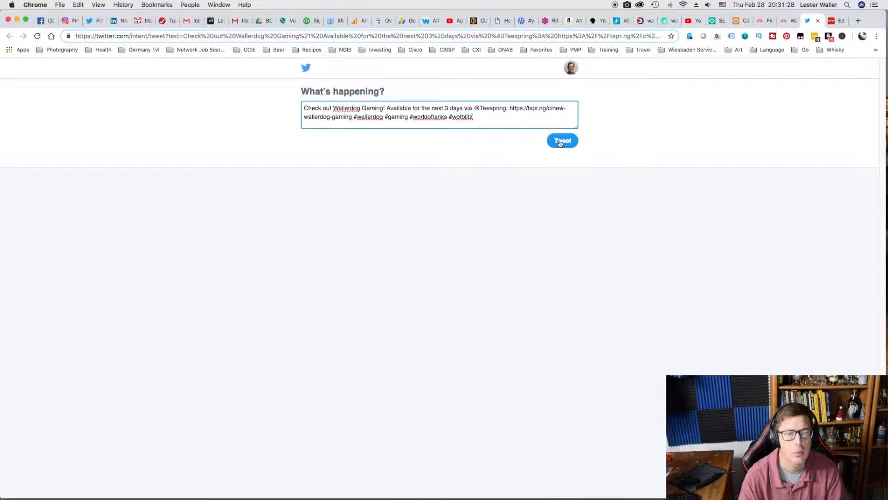
{"action": "key", "text": "super+a"}
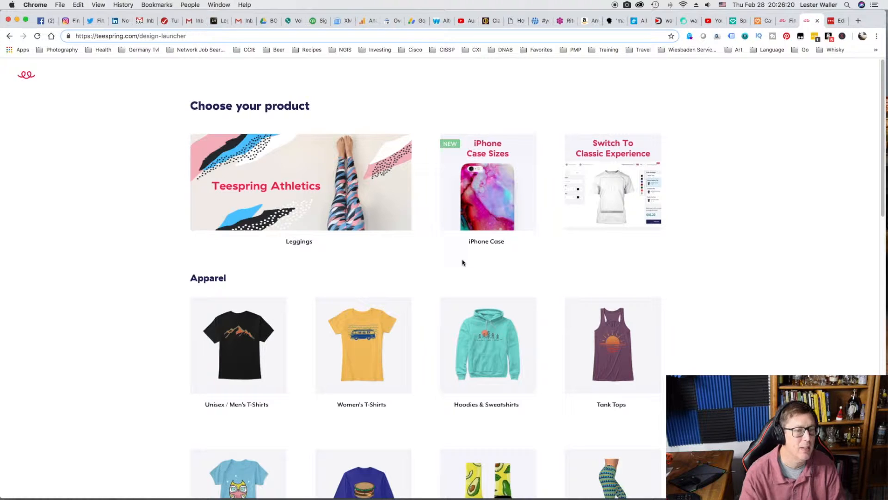
Step: Browse the Apparel, Home and remaining product types offered in the Teespring design launcher
{"action": "scroll", "coordinate": [170, 289], "scroll_direction": "down", "scroll_amount": 3}
{"action": "scroll", "coordinate": [170, 290], "scroll_direction": "down", "scroll_amount": 5}
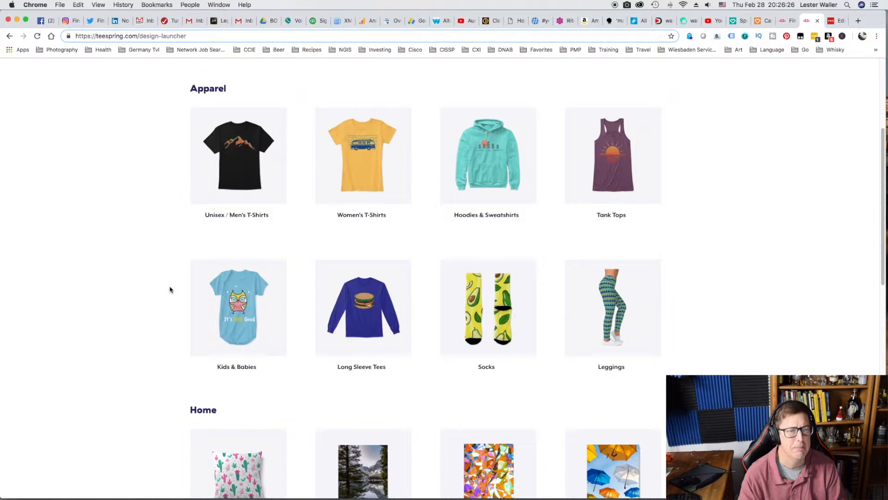
{"action": "scroll", "coordinate": [170, 290], "scroll_direction": "down", "scroll_amount": 10}
{"action": "scroll", "coordinate": [170, 290], "scroll_direction": "down", "scroll_amount": 10}
{"action": "scroll", "coordinate": [169, 290], "scroll_direction": "up", "scroll_amount": 20}
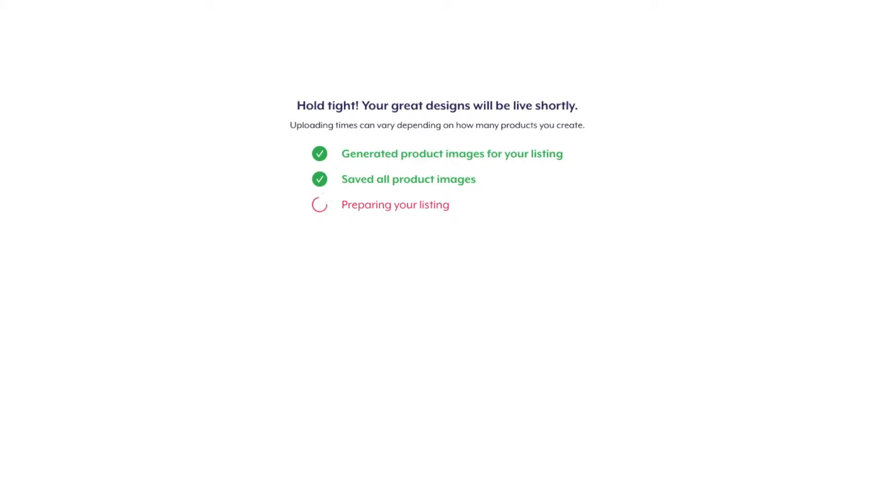